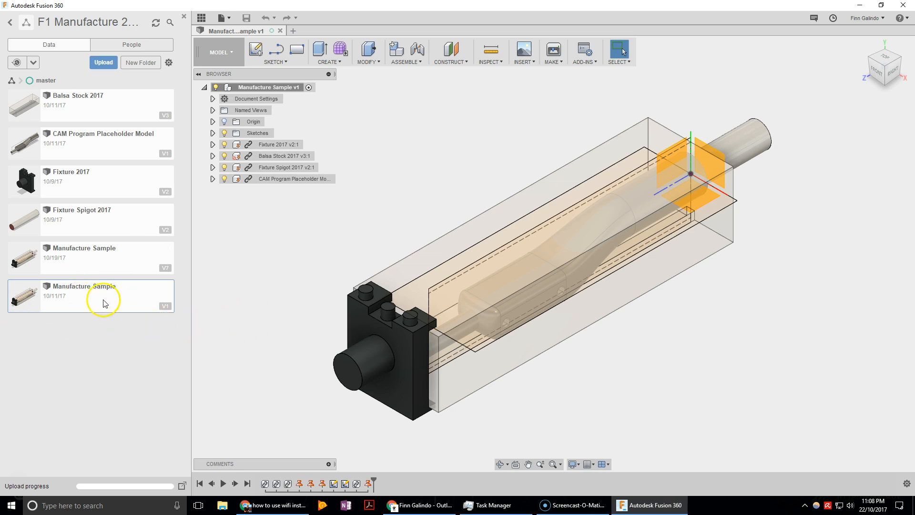
Open the My First Car project and locate the My First Car V1 design in its file list
click(255, 179)
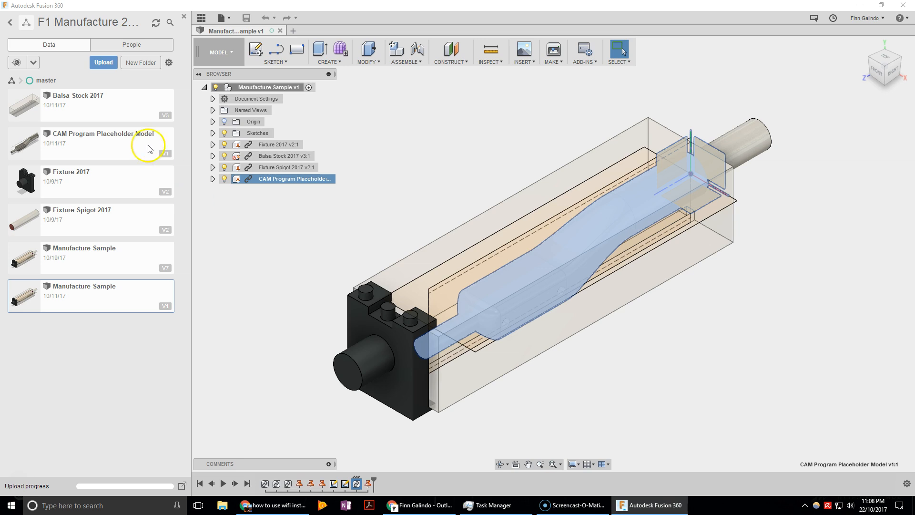
click(9, 23)
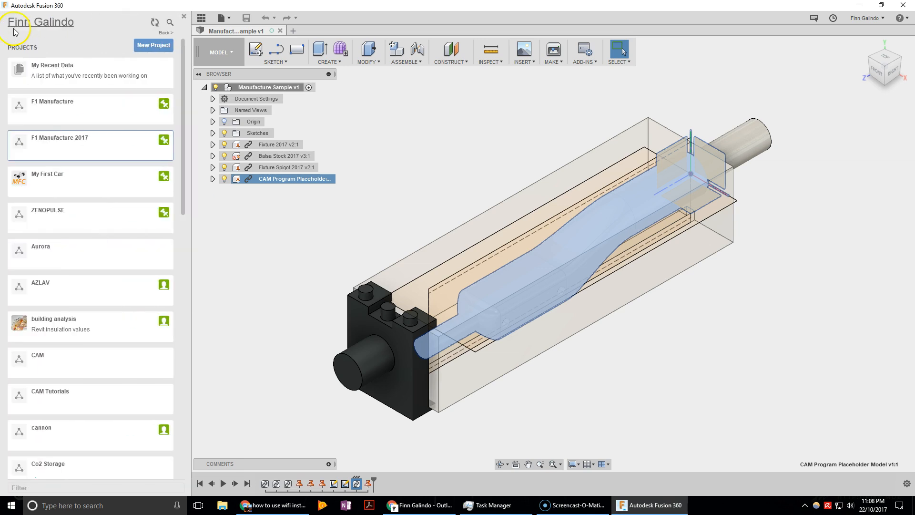
click(80, 185)
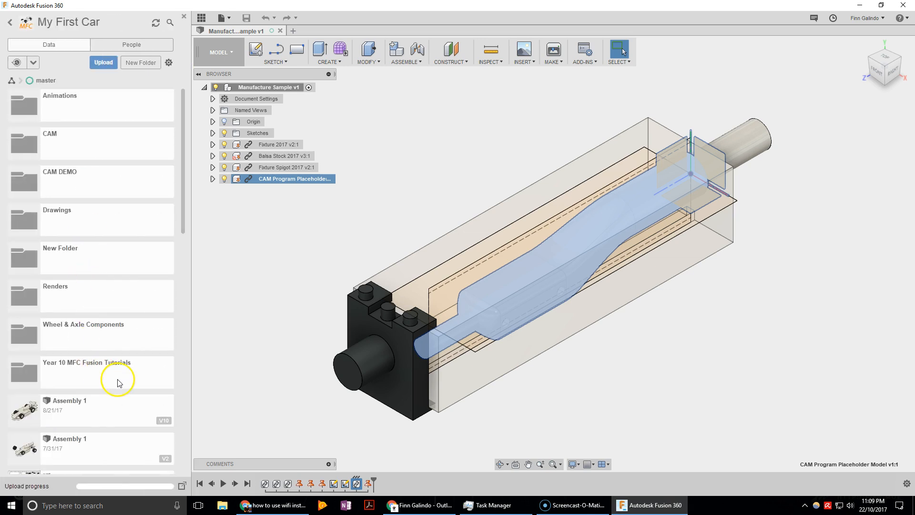
scroll(116, 387, down, 6)
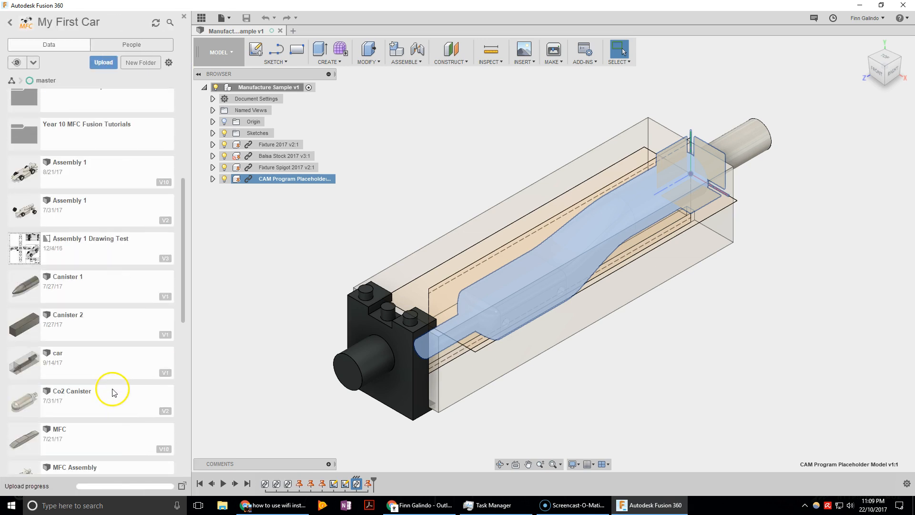
scroll(112, 374, down, 2)
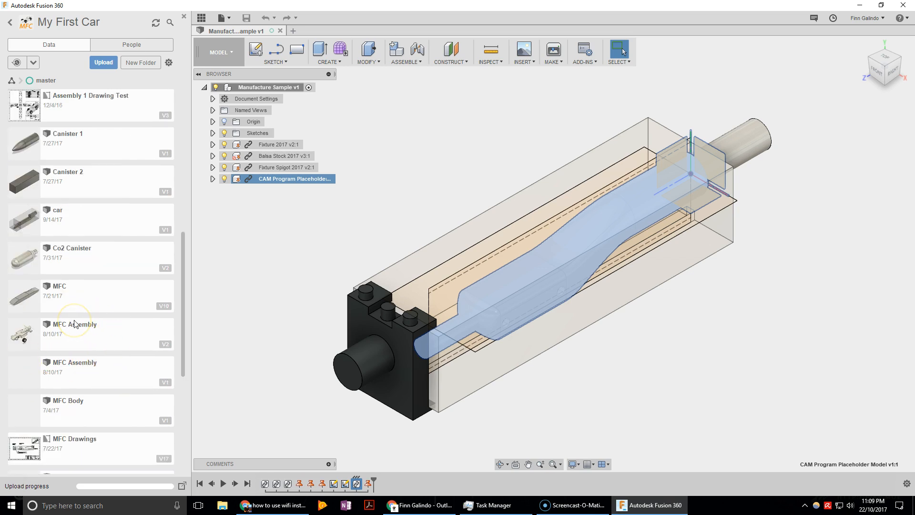
scroll(66, 353, down, 3)
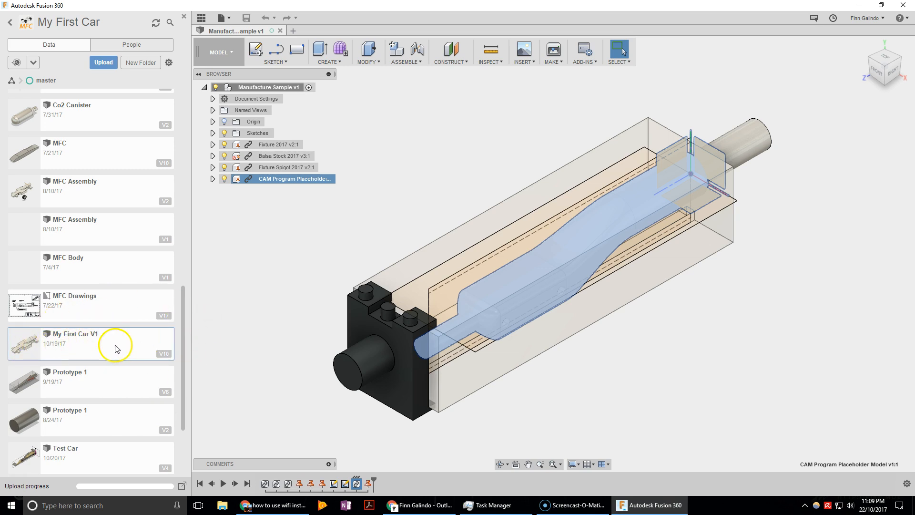
Copy the My First Car V1 design into the master folder of the F1 Manufacture 2017 project
right_click(84, 344)
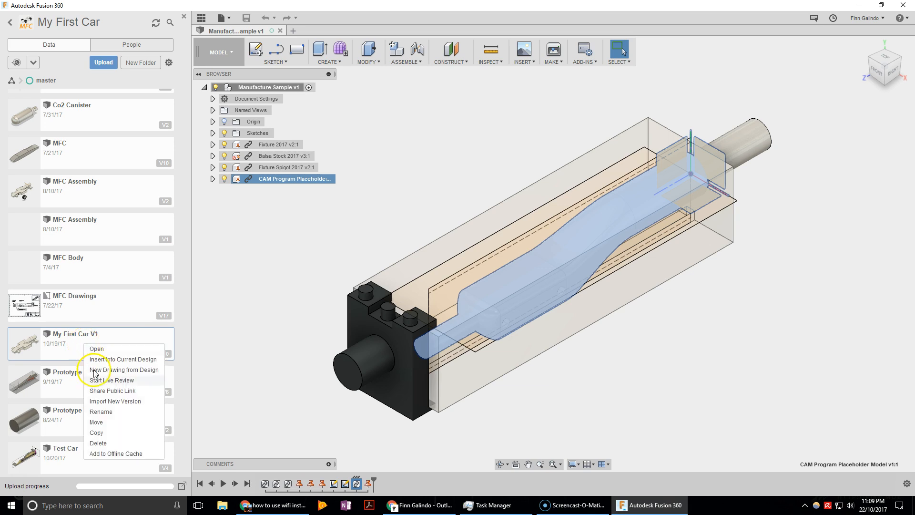
click(102, 433)
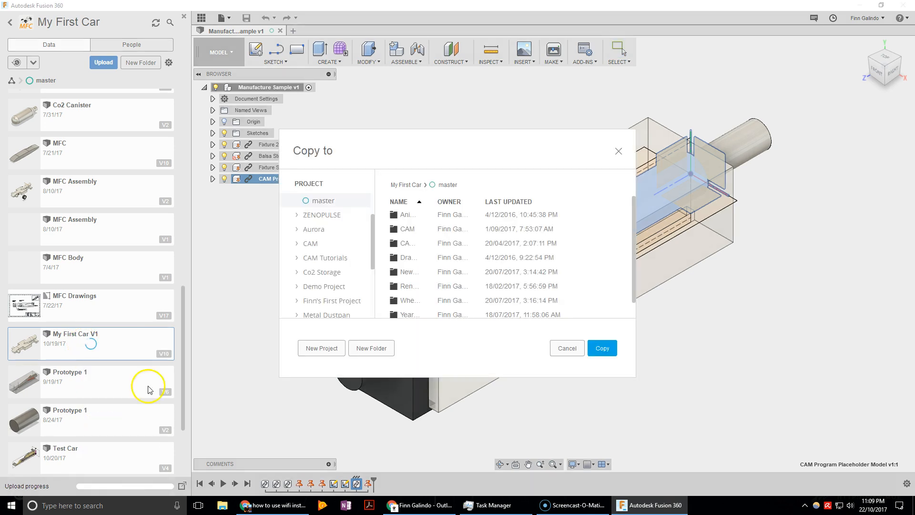
drag(373, 262, 374, 225)
click(323, 215)
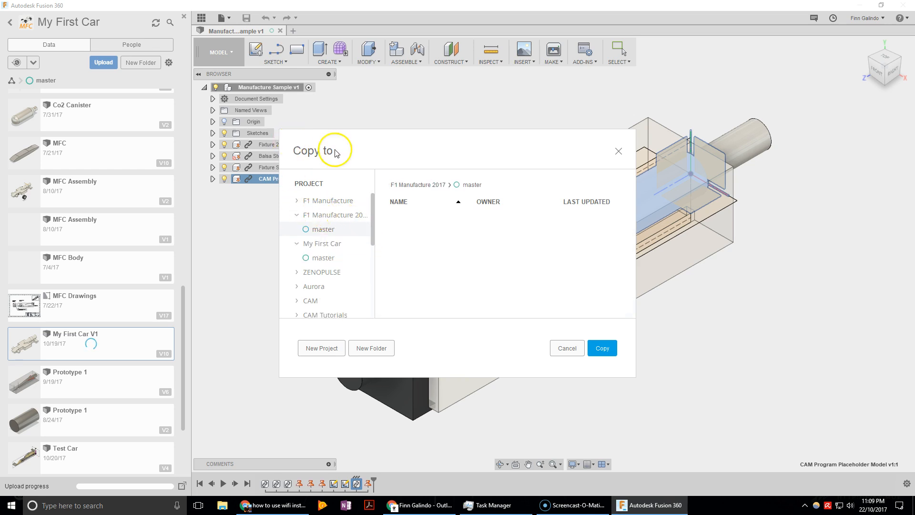
click(603, 348)
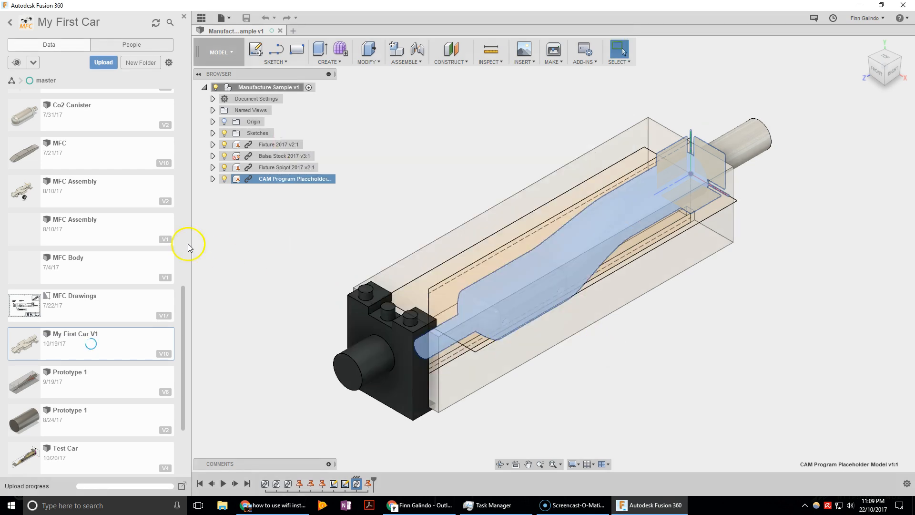
Open Assembly 1 and set its My First Car V1 component to export to the F1 Manufacture 2017 cloud project instead of the computer
scroll(70, 222, up, 8)
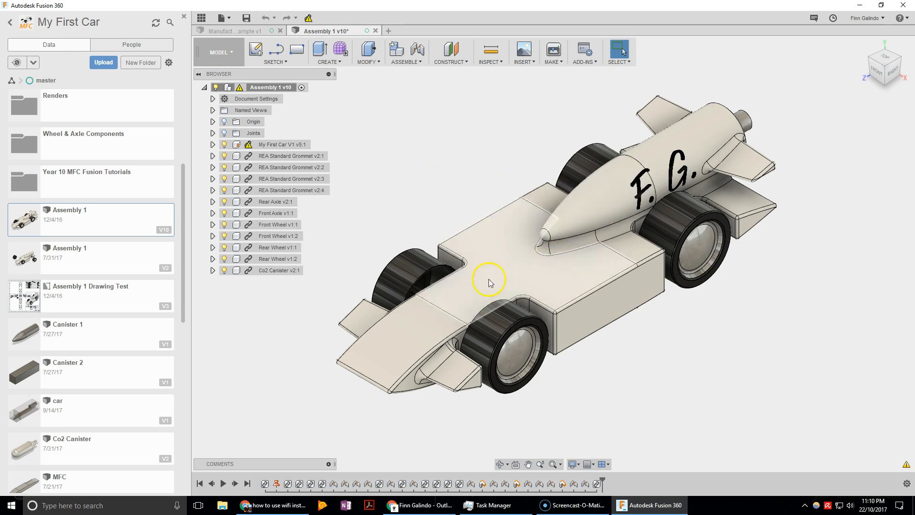
click(260, 145)
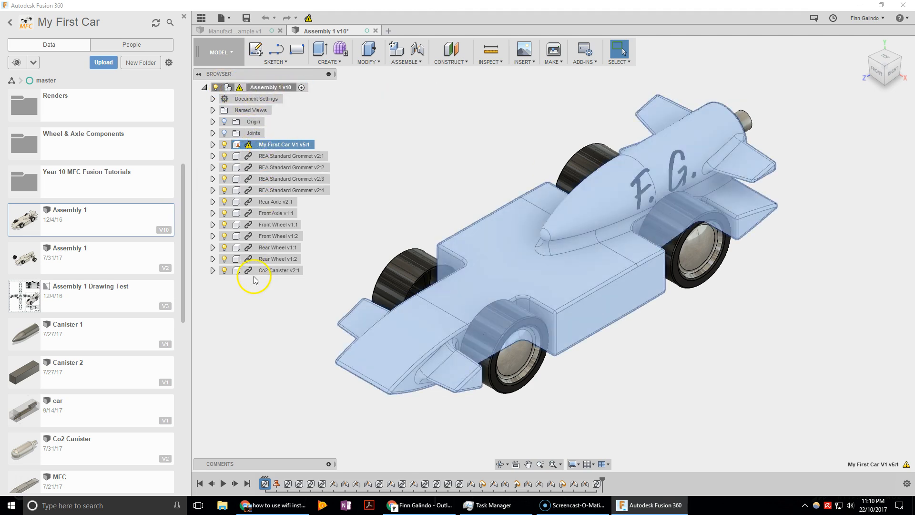
right_click(268, 151)
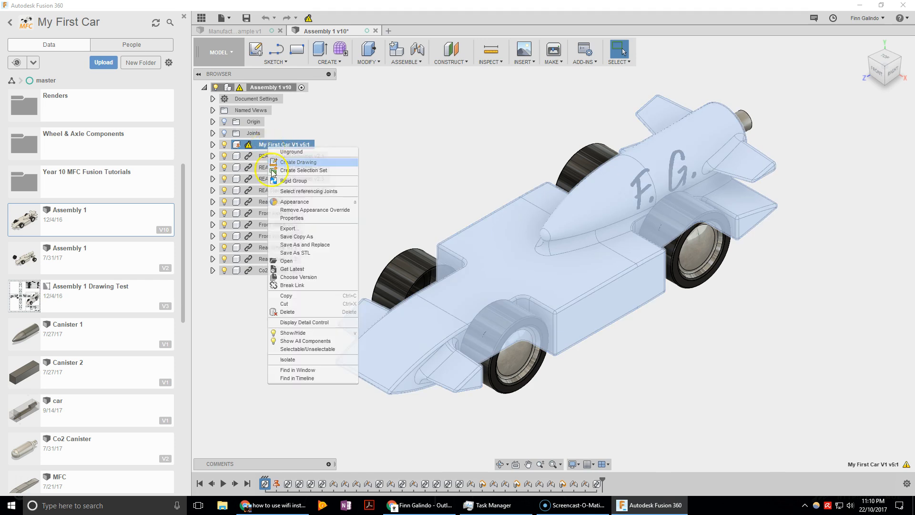
click(296, 229)
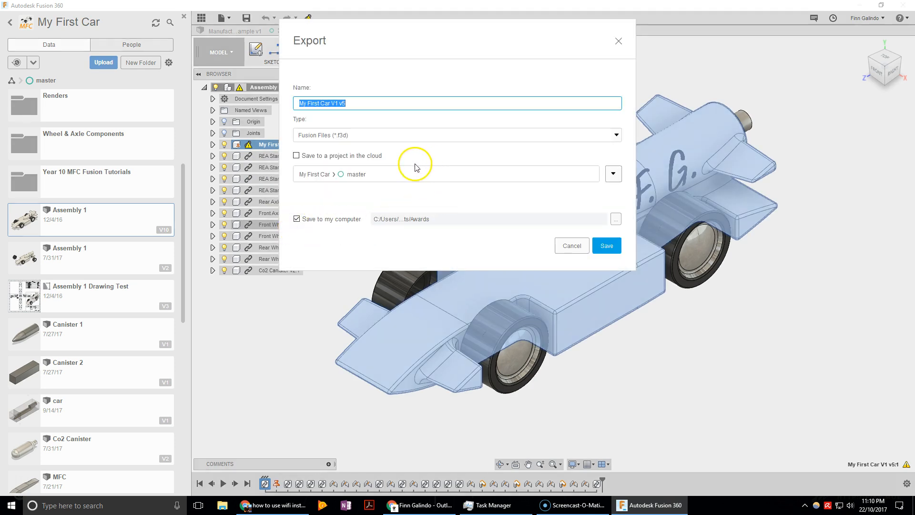
click(324, 222)
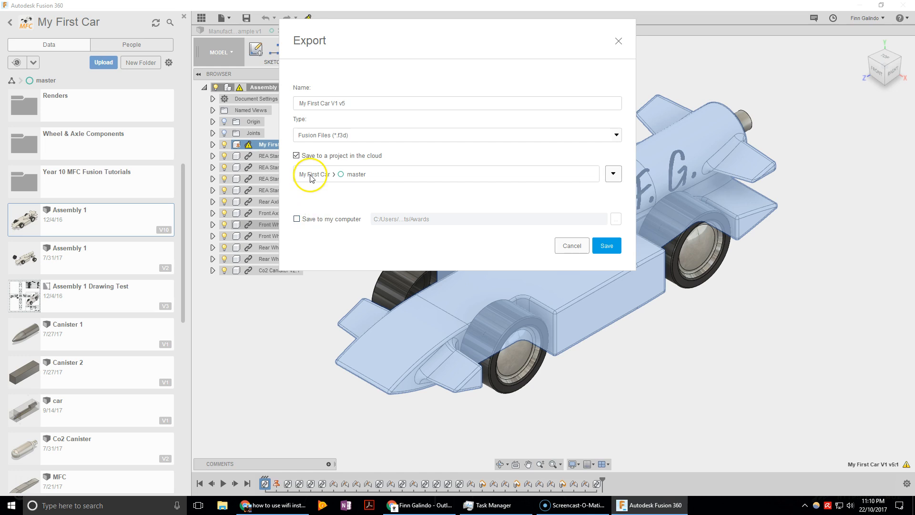
click(613, 174)
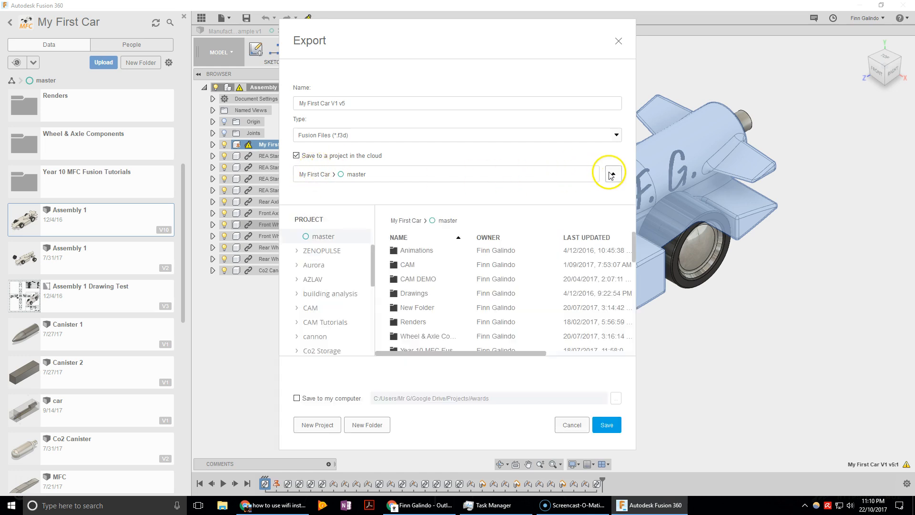
drag(374, 263, 379, 234)
click(344, 251)
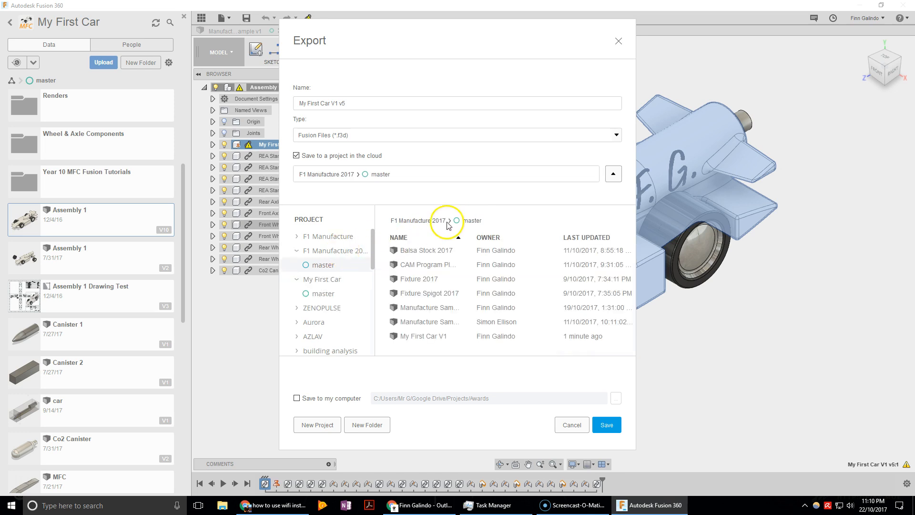
Name the exported Fusion file CAR for CAM and save it
drag(353, 103, 270, 111)
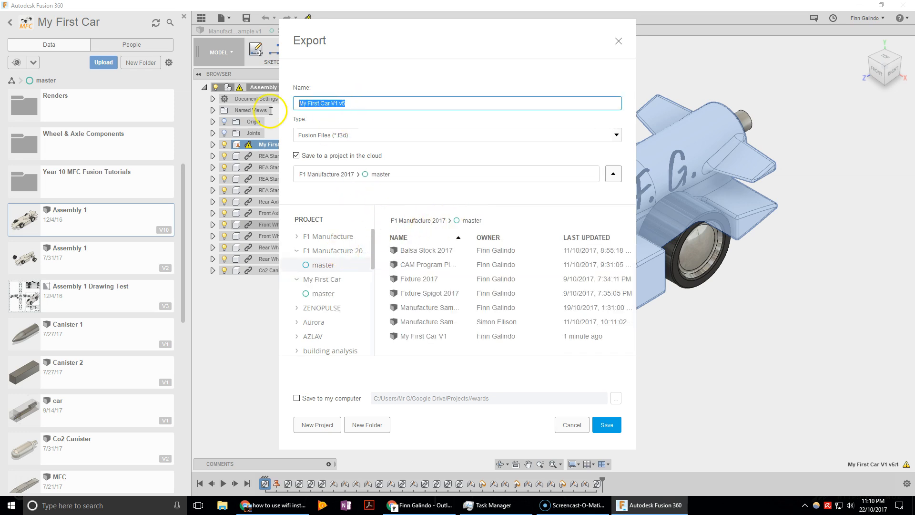
text(CAR for CAM)
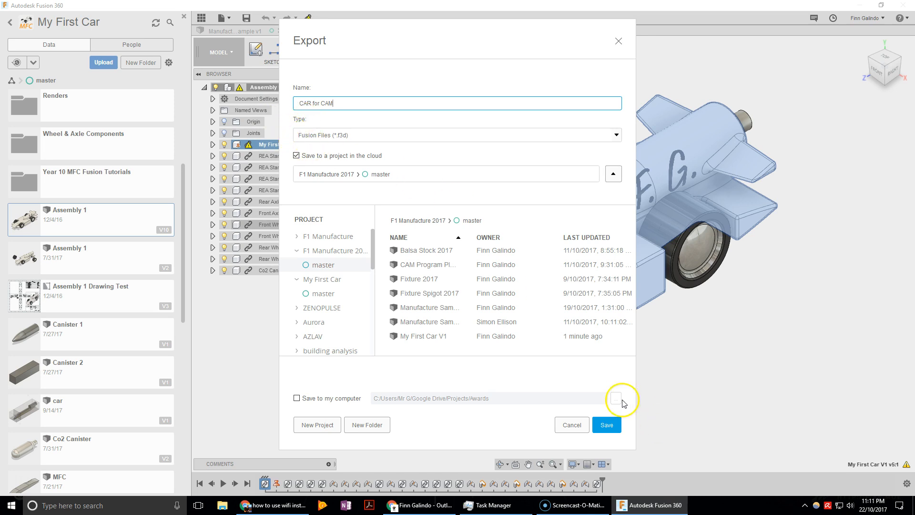
click(613, 425)
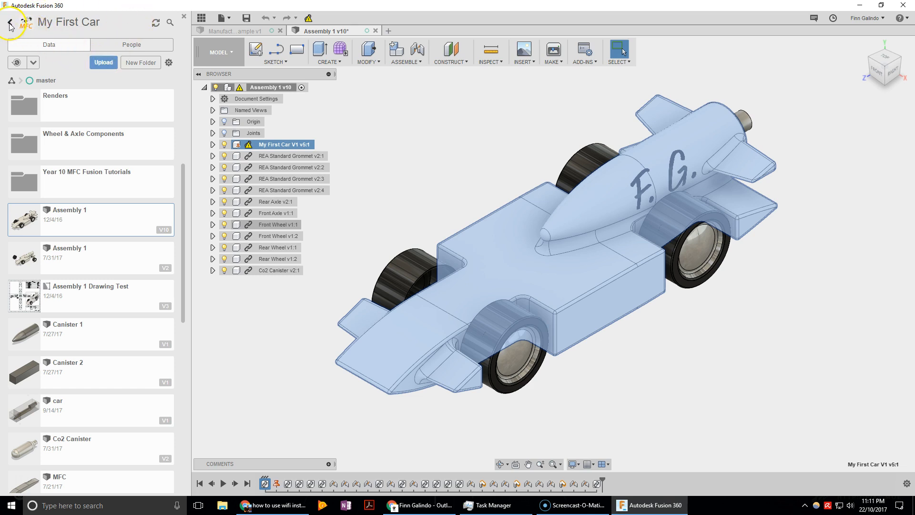
Return to the Manufacture Sample design and open the F1 Manufacture 2017 project's files
click(227, 32)
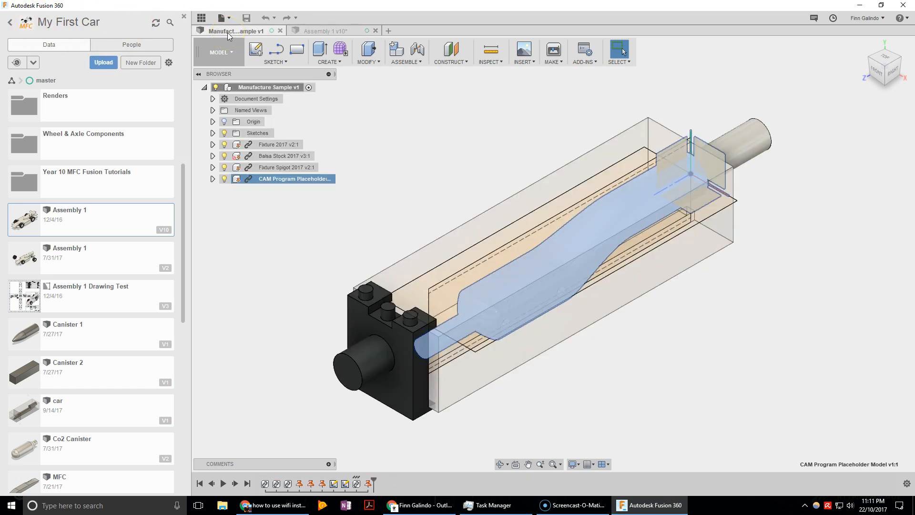
click(12, 24)
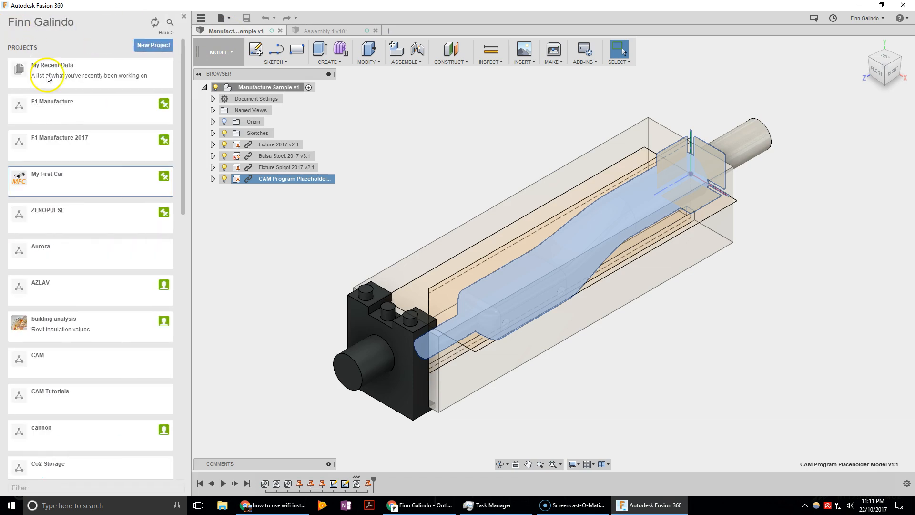
click(84, 154)
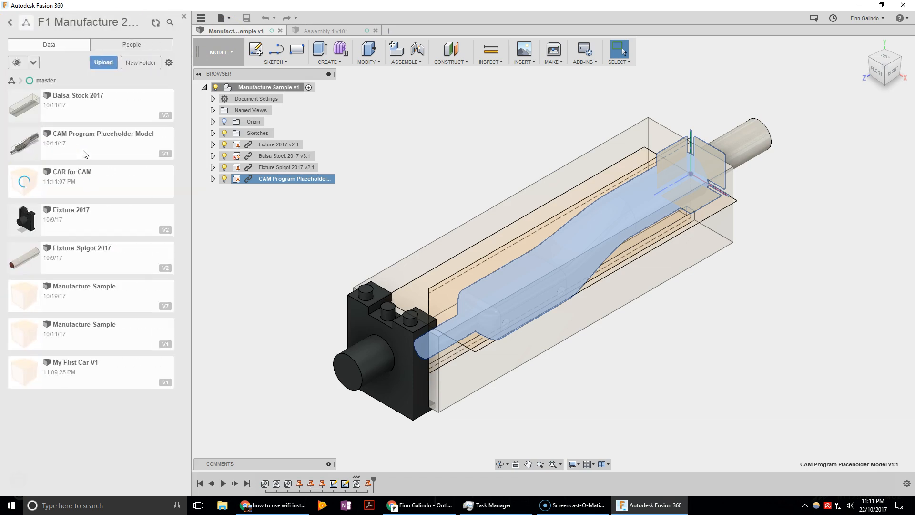
click(29, 185)
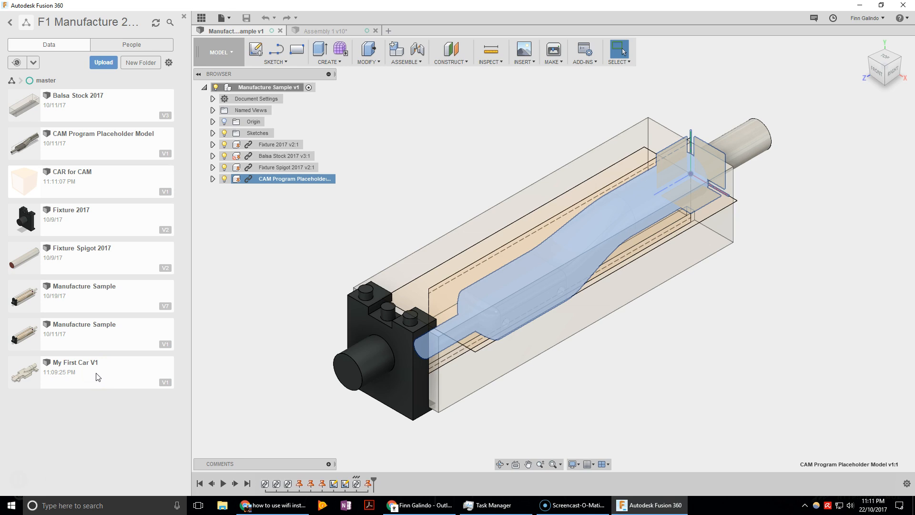
click(280, 225)
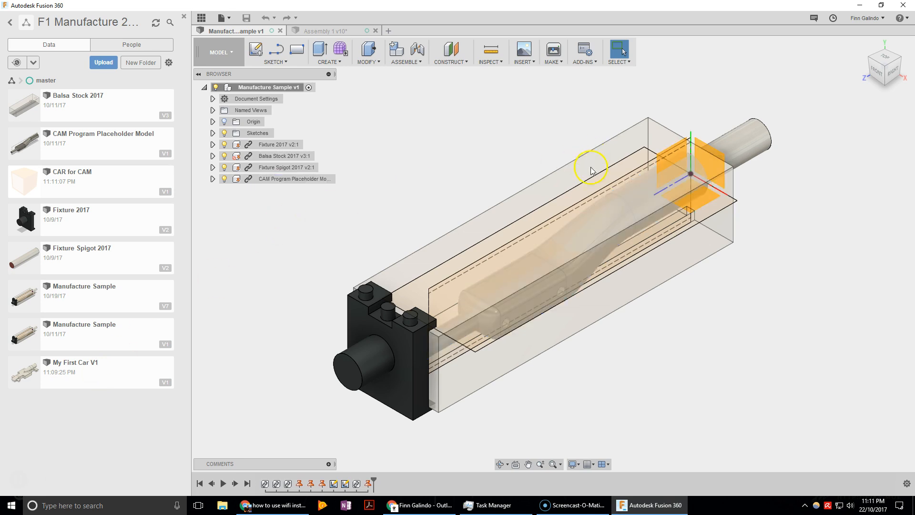
Insert My First Car V1 into the Manufacture Sample design and move it clear of the balsa stock
right_click(76, 365)
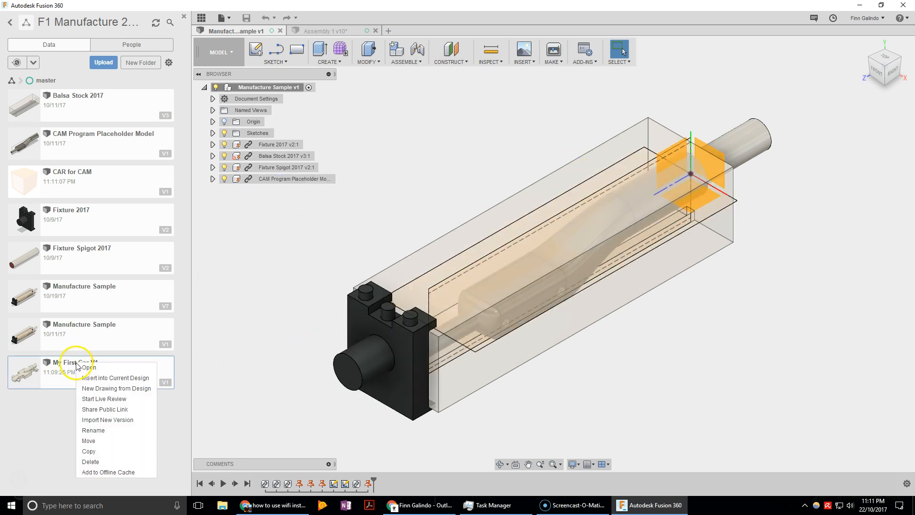
click(106, 386)
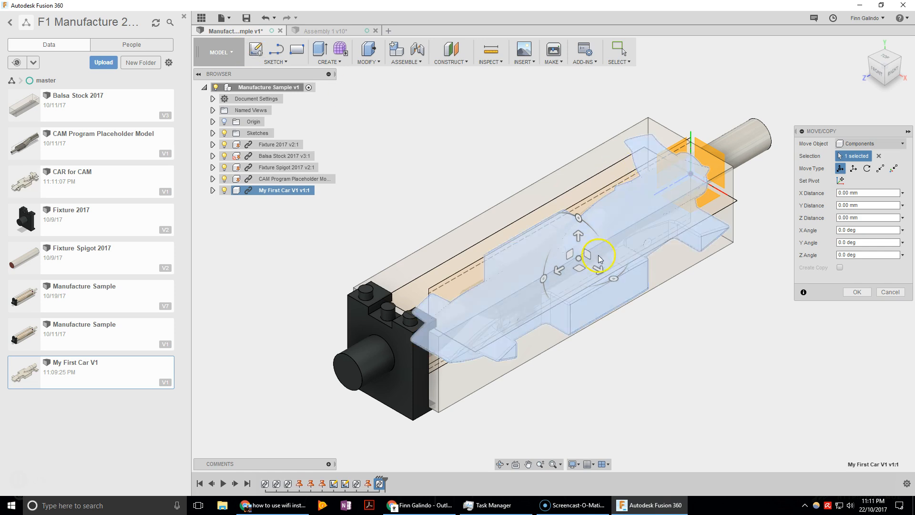
drag(590, 261, 472, 155)
click(858, 291)
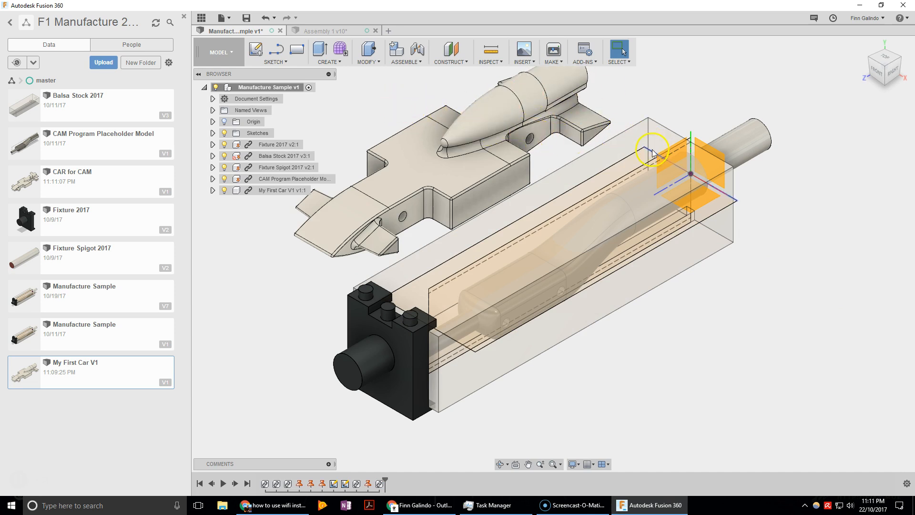
Set up a rigid joint from the centre of the car's rear canister hole to the origin at the stock's spigot end
shift+middle_drag(607, 181, 505, 164)
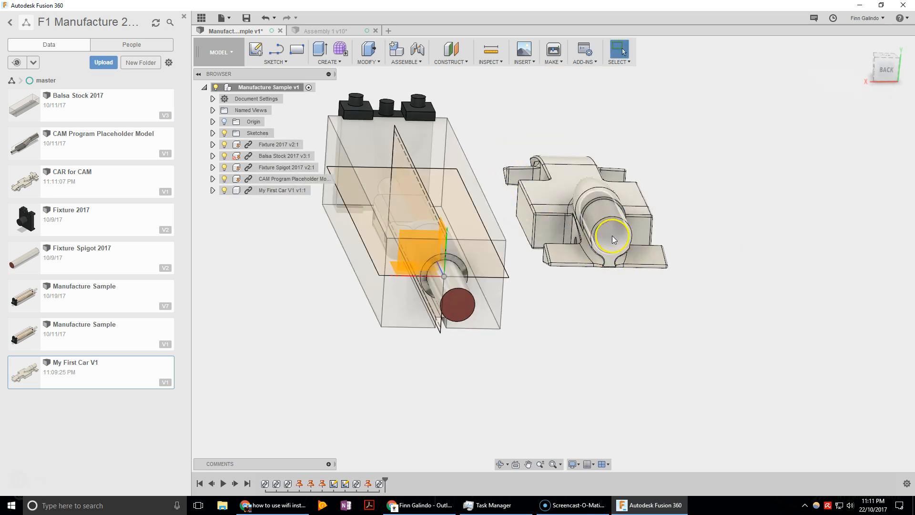
click(422, 51)
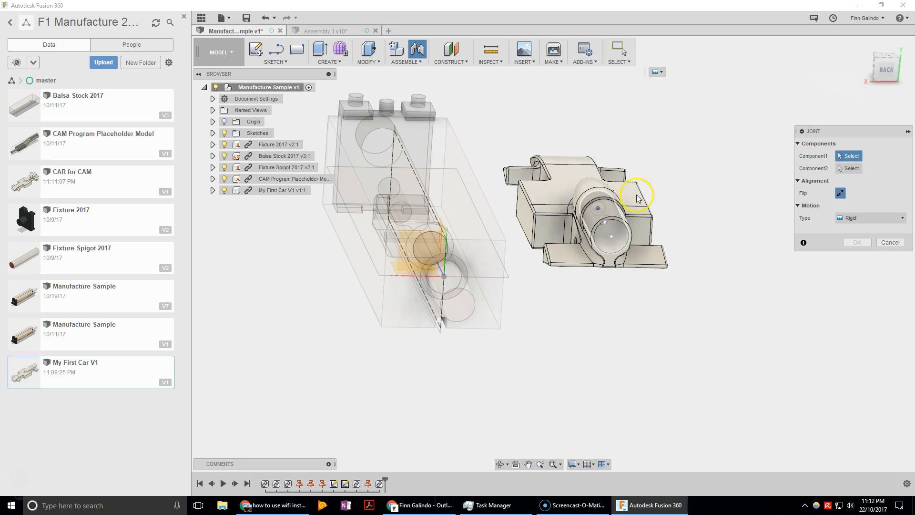
click(614, 243)
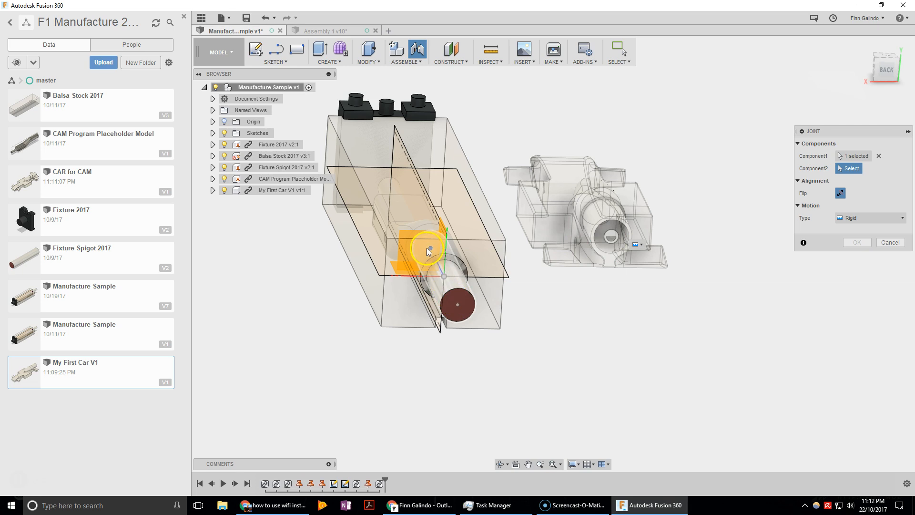
click(438, 275)
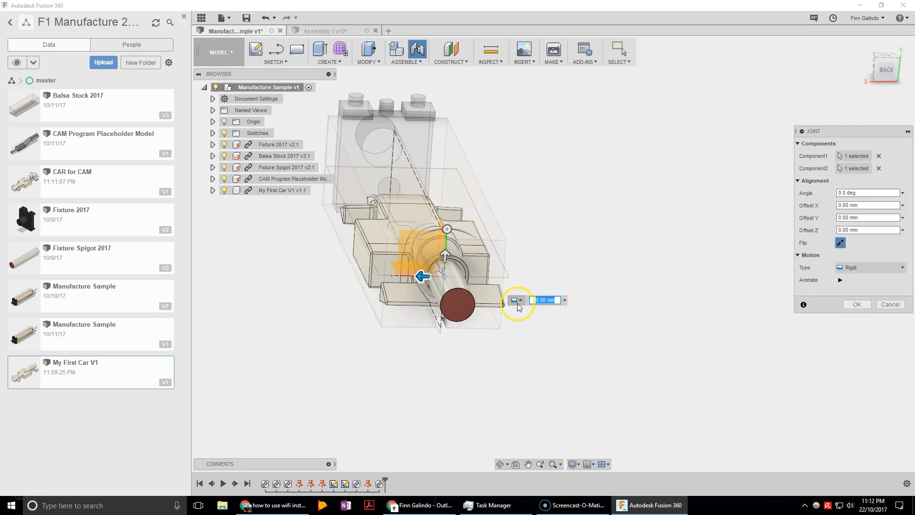
Try reversing the joint's flip and rotating the car to 80 deg, and go back to the flipped orientation at 0 deg
scroll(428, 280, up, 3)
shift+middle_drag(370, 278, 374, 260)
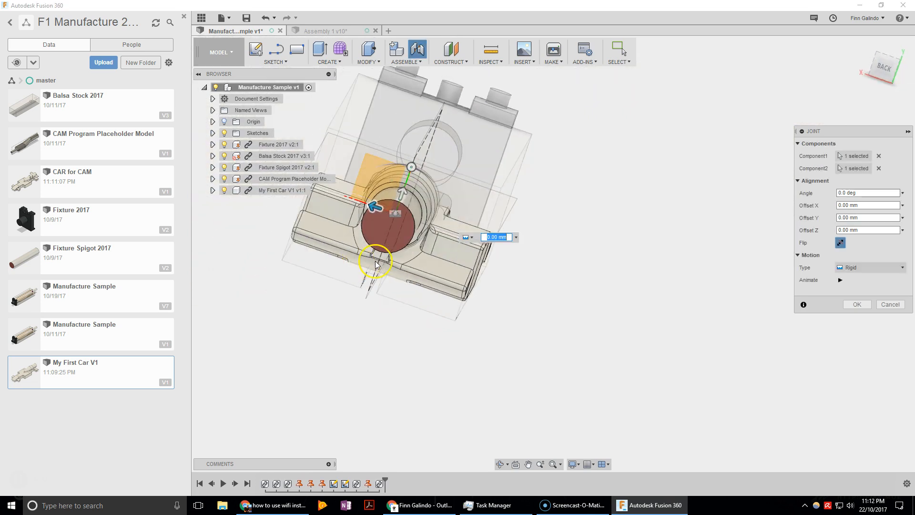
click(841, 243)
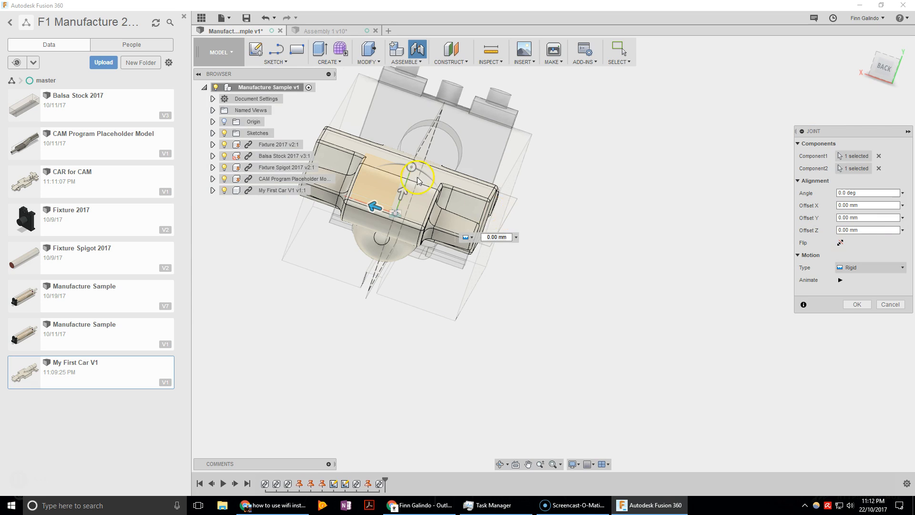
drag(411, 167, 455, 223)
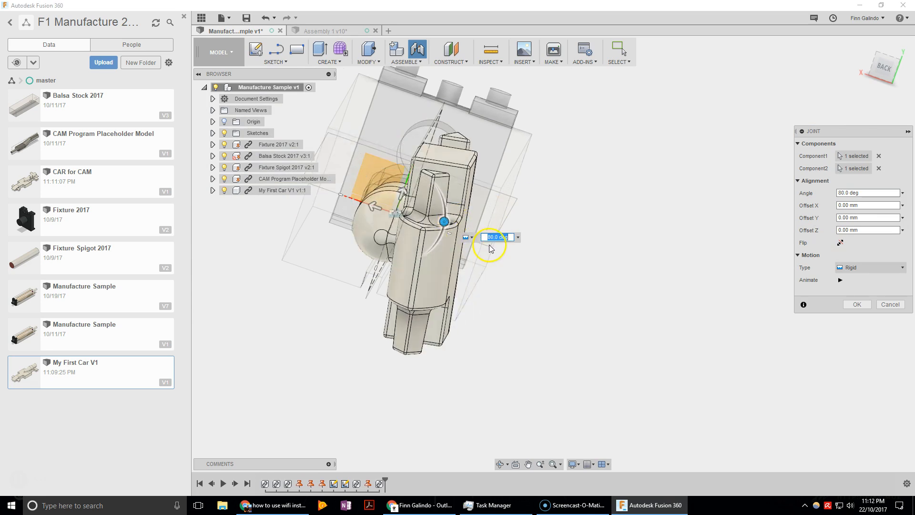
click(842, 244)
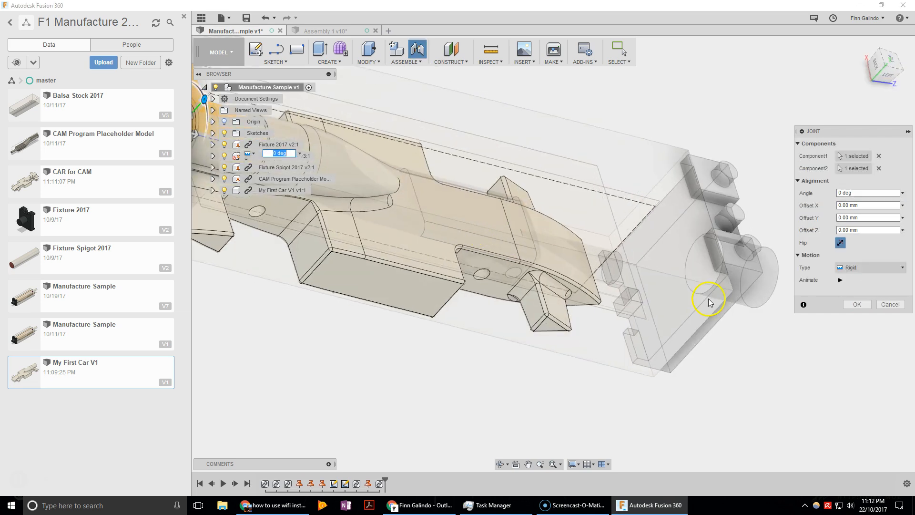
Accept the car's rigid joint and hide the CAM Program Placeholder Model component
click(857, 304)
scroll(377, 257, down, 2)
middle_drag(331, 295, 497, 341)
shift+middle_drag(482, 289, 377, 219)
click(862, 64)
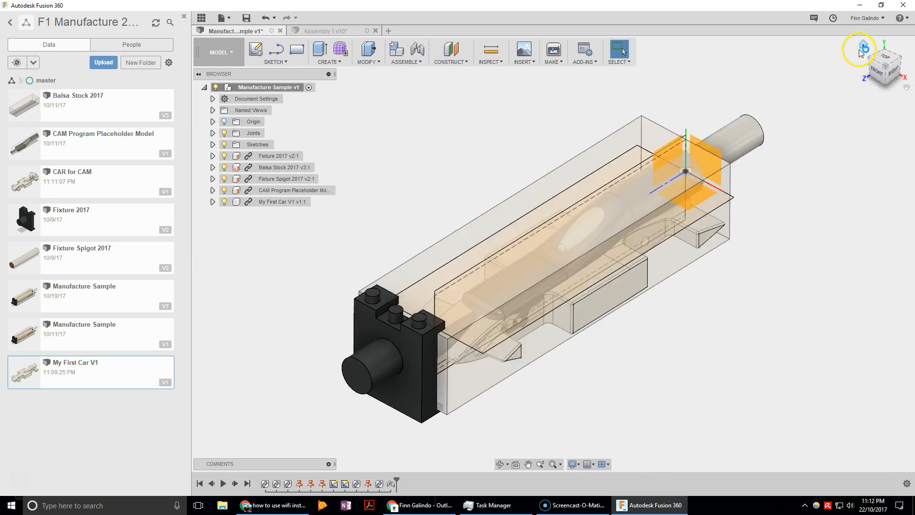
click(228, 193)
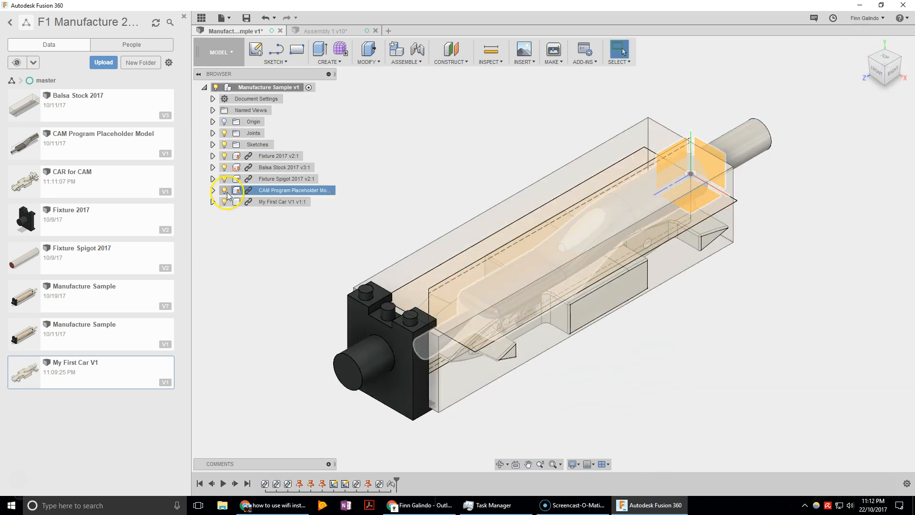
click(225, 191)
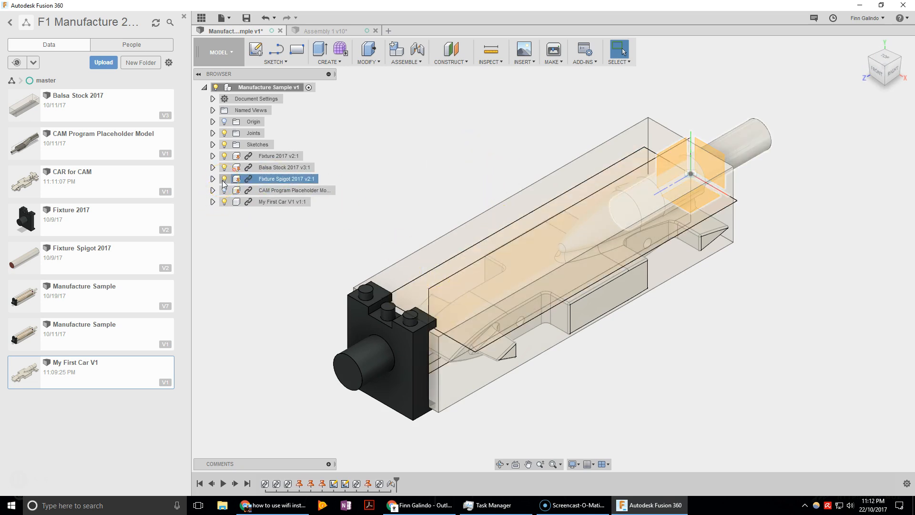
Hide the Fixture Spigot 2017, Balsa Stock 2017 and Fixture 2017 components so only the car is displayed
shift+middle_drag(397, 242, 460, 201)
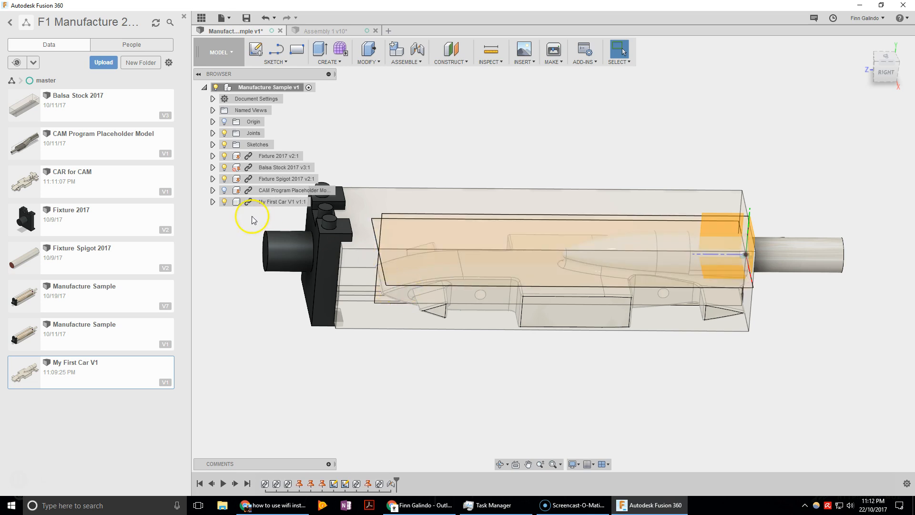
click(224, 179)
click(224, 167)
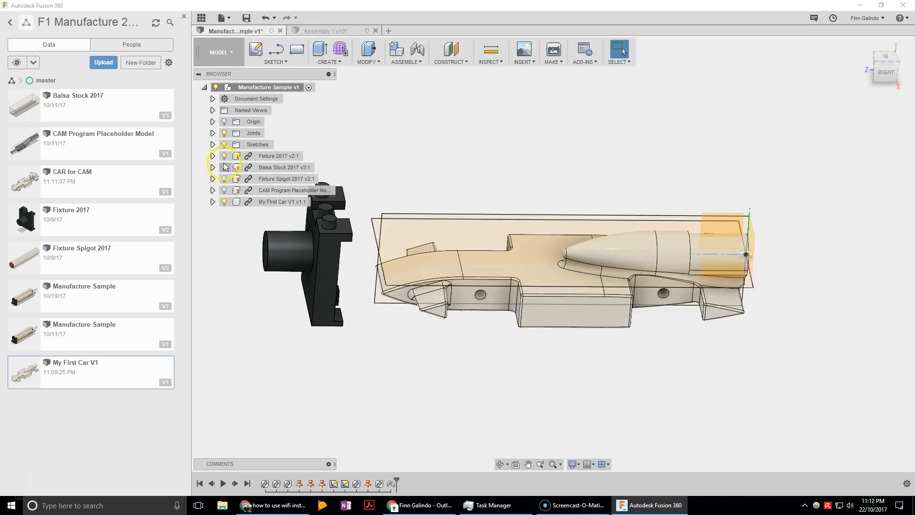
click(224, 156)
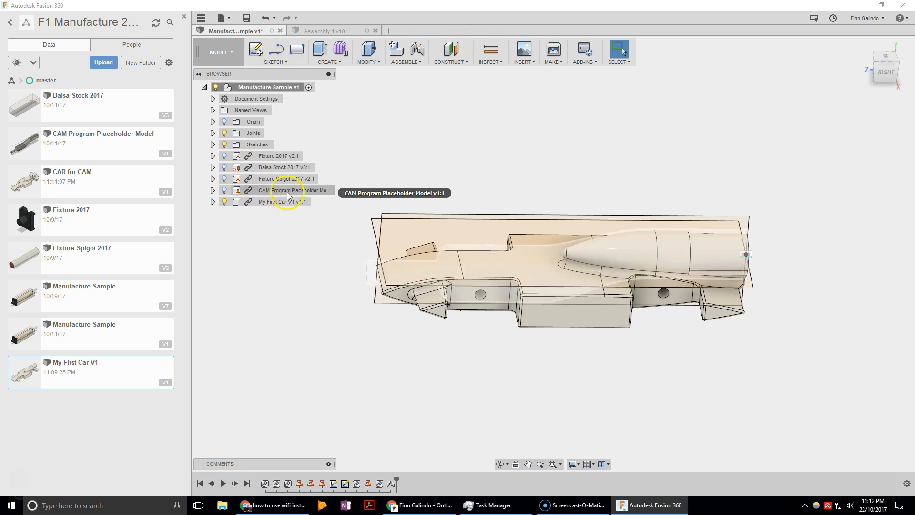
Break the external link of My First Car V1 and activate the component for editing
click(274, 204)
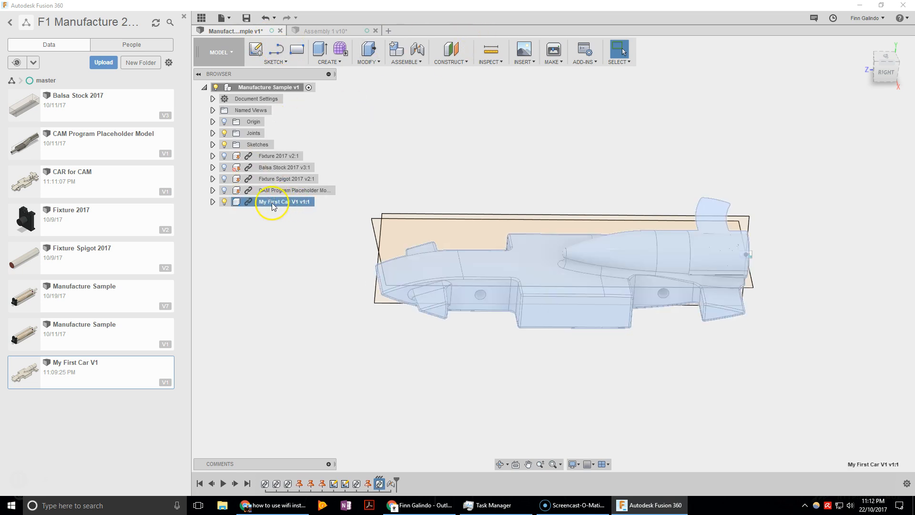
right_click(273, 203)
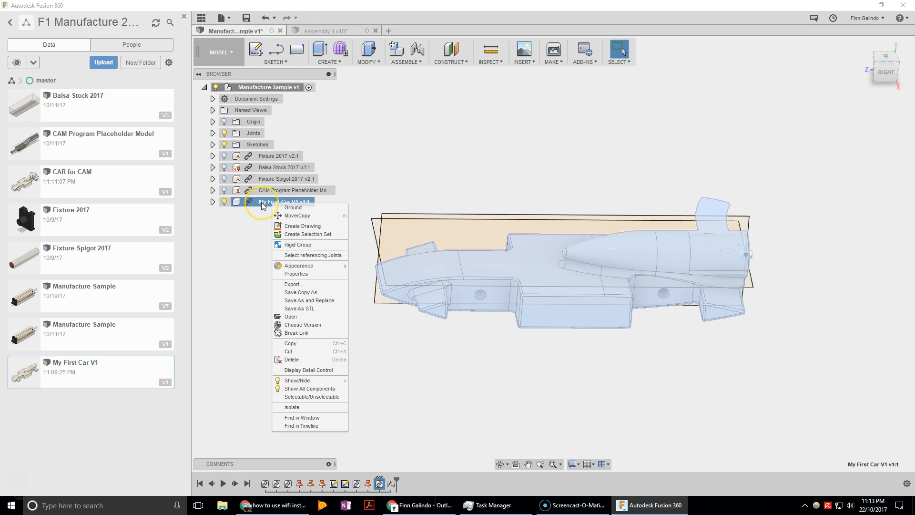
click(292, 326)
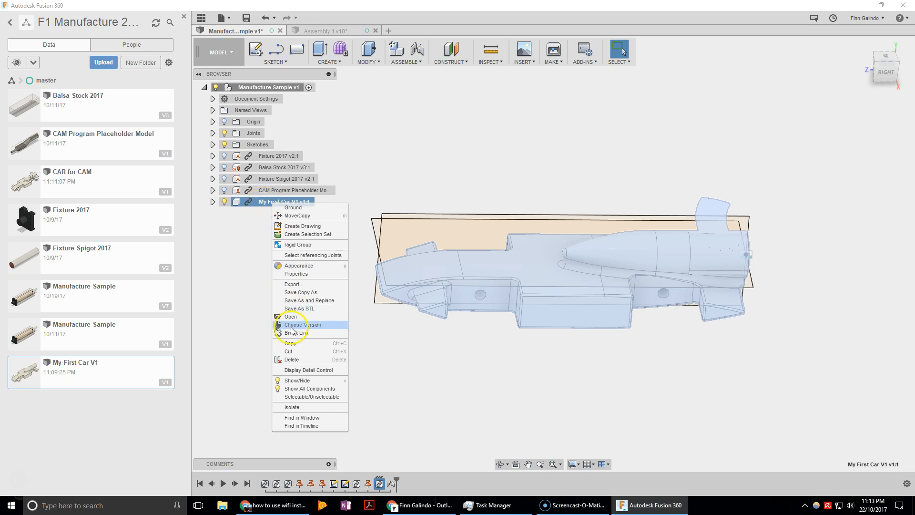
click(292, 333)
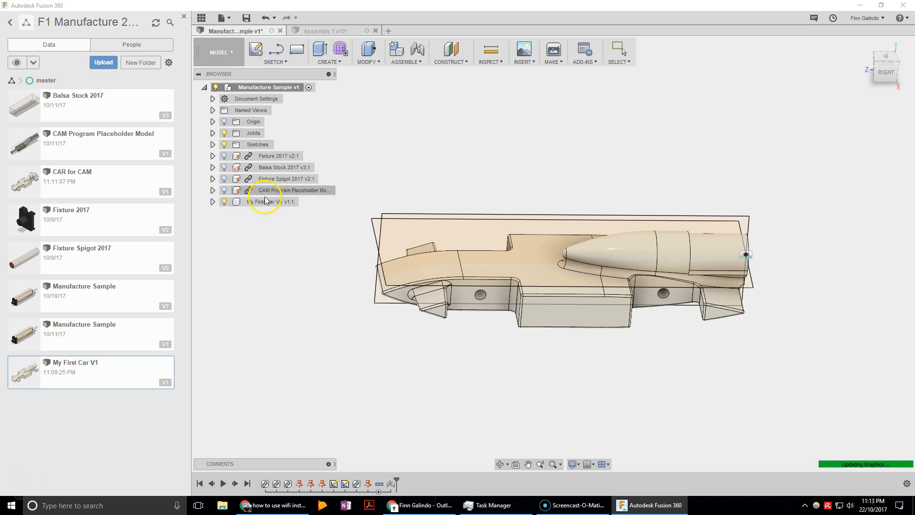
click(303, 202)
click(307, 202)
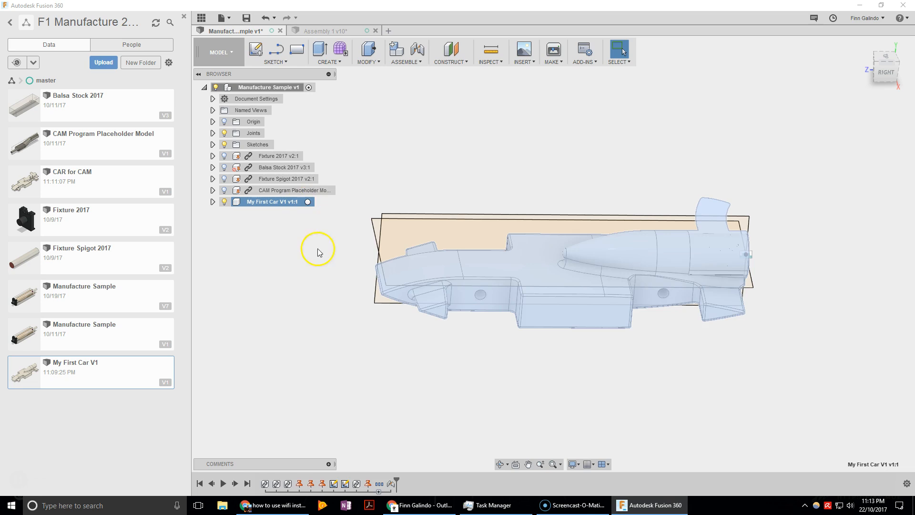
Create an offset plane -180 mm from the car's rear face, cutting through the nose
click(453, 53)
shift+middle_drag(777, 230, 741, 233)
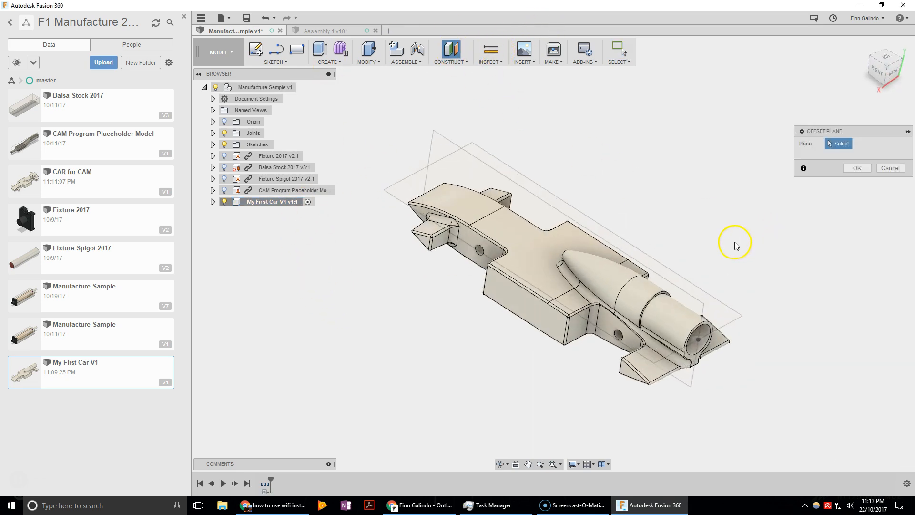
click(695, 362)
drag(696, 362, 456, 219)
shift+middle_drag(463, 247, 498, 250)
drag(417, 272, 406, 272)
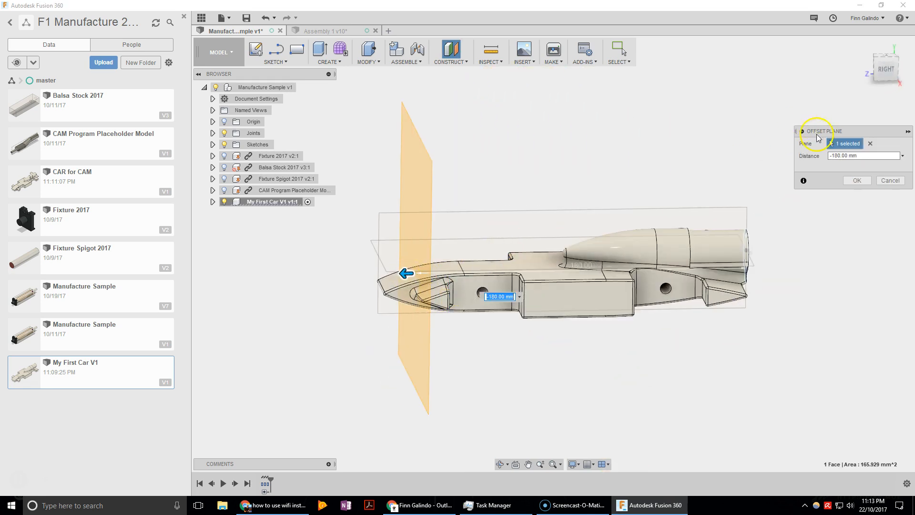
click(858, 180)
Sketch a circle centred on the nose's cross-section on the offset plane, with Slice enabled, and finish the sketch
click(256, 49)
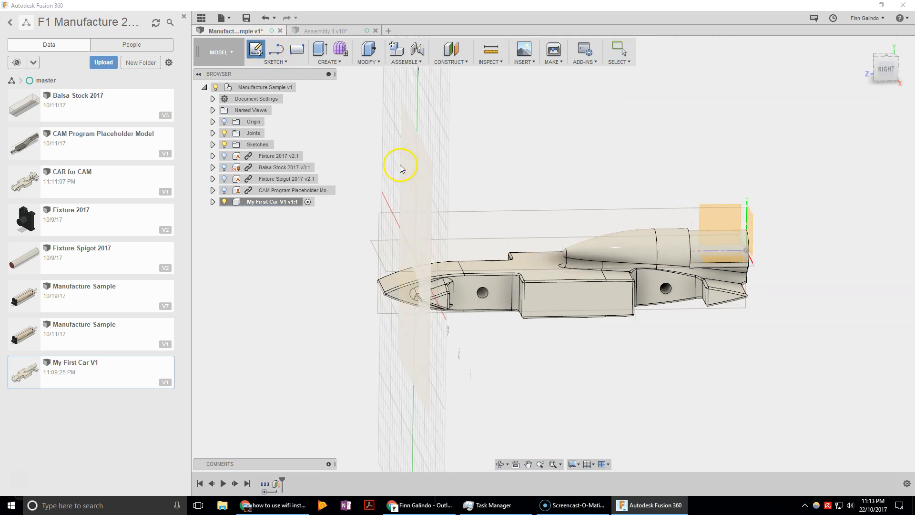
click(407, 182)
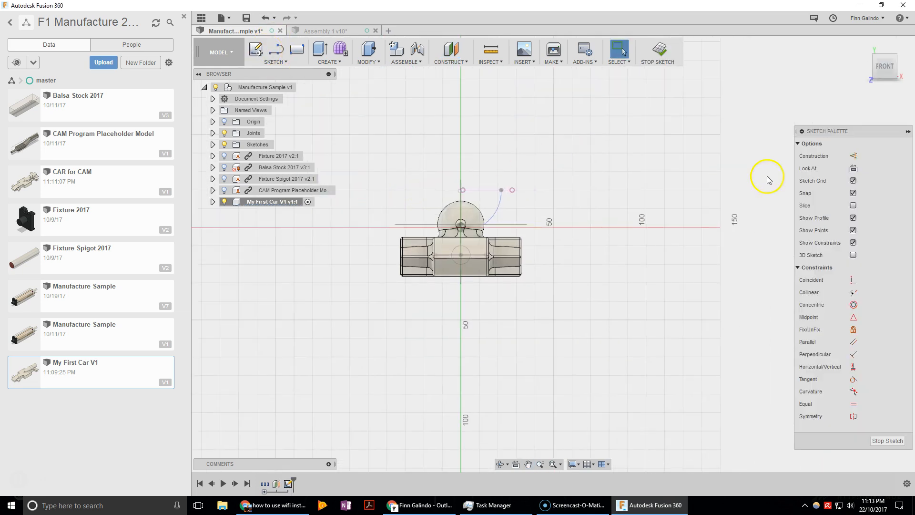
click(853, 206)
click(274, 62)
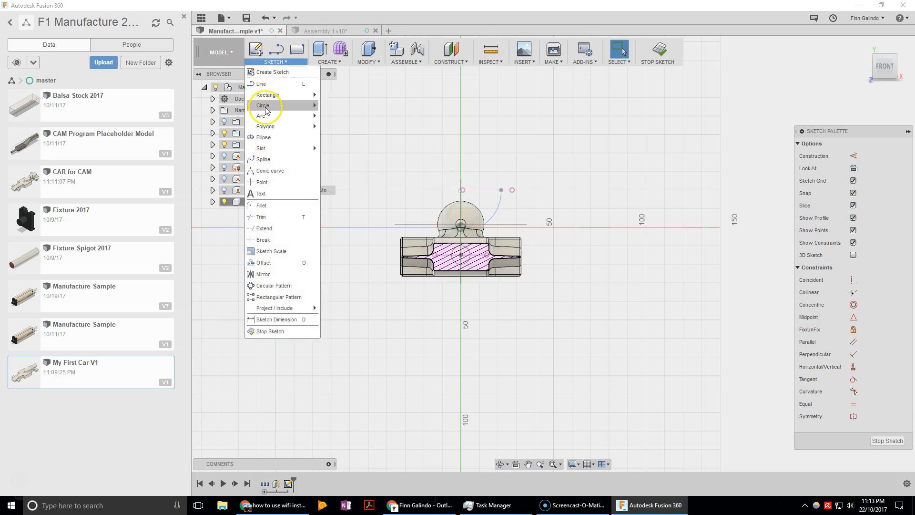
mouse_move(282, 105)
click(350, 107)
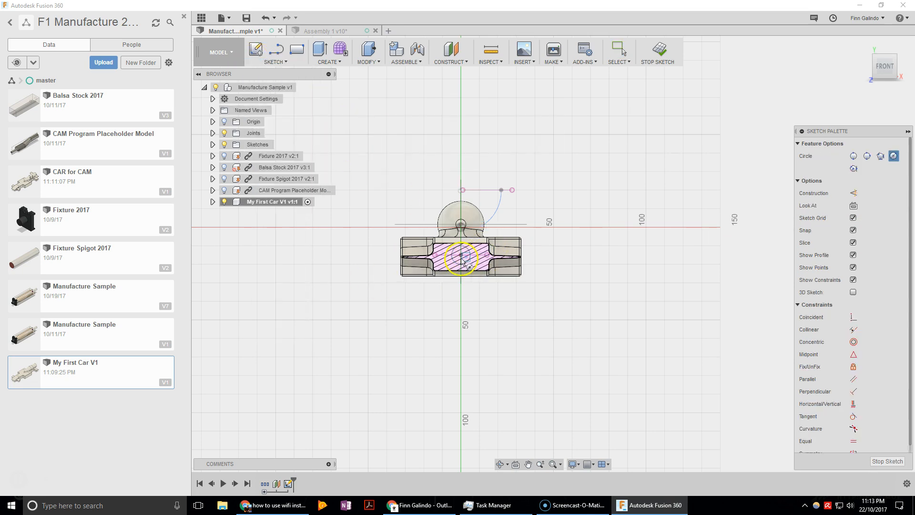
click(462, 256)
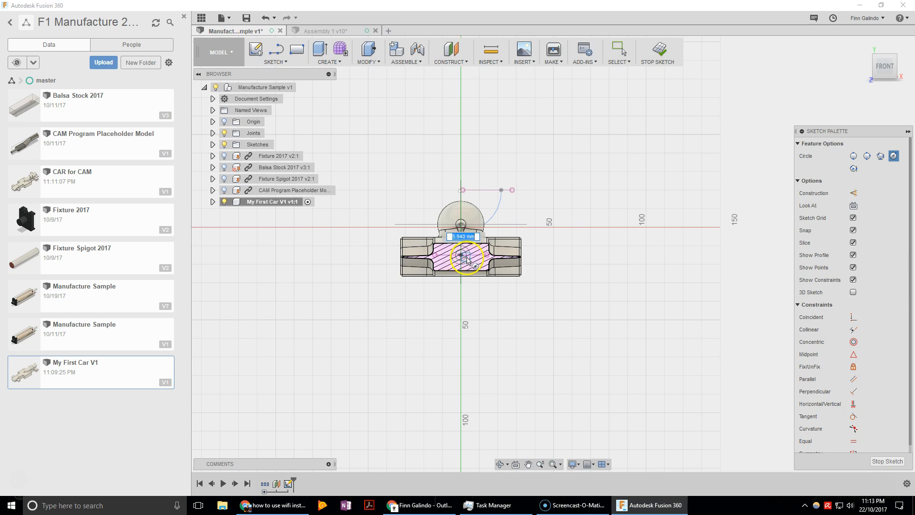
click(662, 57)
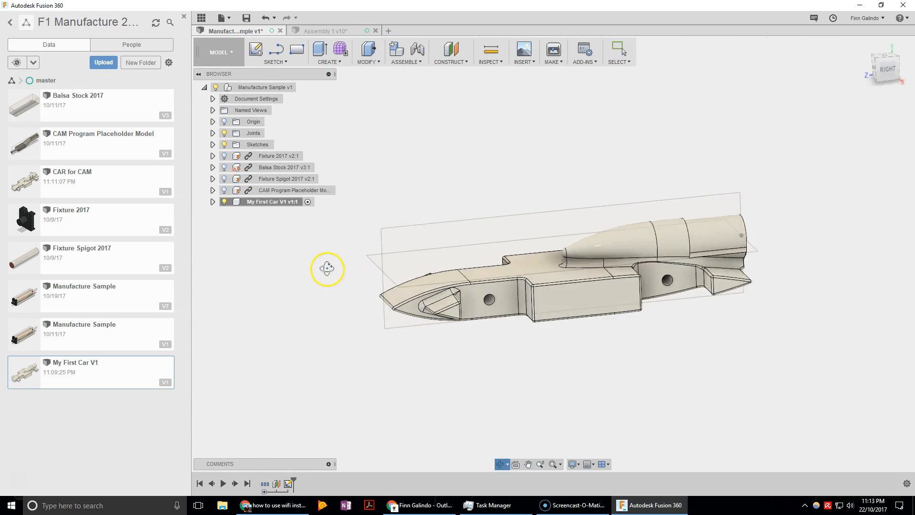
Show the sketches of My First Car V1 and hide the top-level assembly's sketches
click(214, 202)
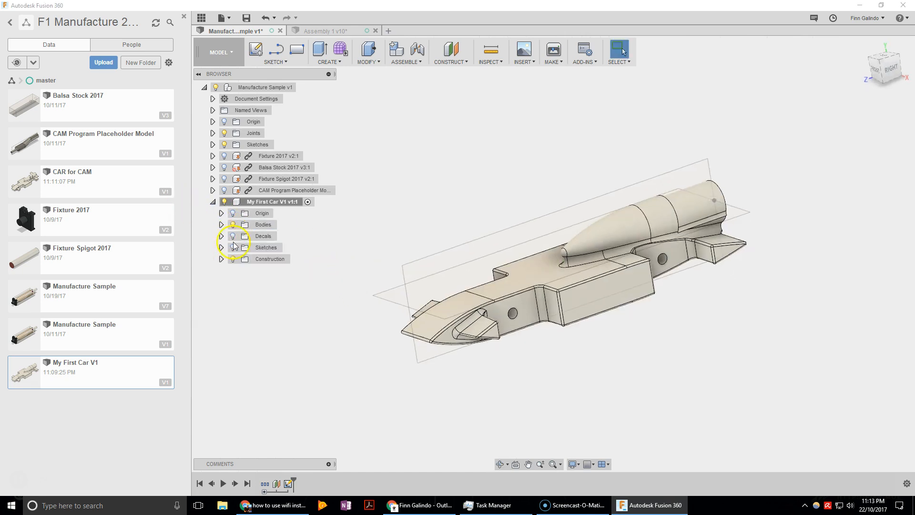
click(233, 247)
shift+middle_drag(475, 134, 390, 144)
click(223, 145)
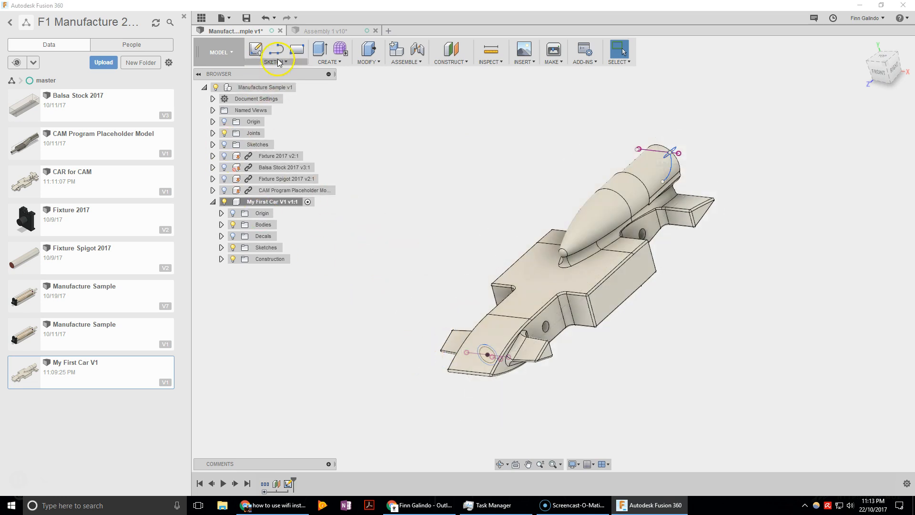
Extrude the nose circle -60 mm forward out of the car's nose with the Join operation
click(320, 49)
scroll(488, 365, up, 2)
scroll(490, 366, up, 2)
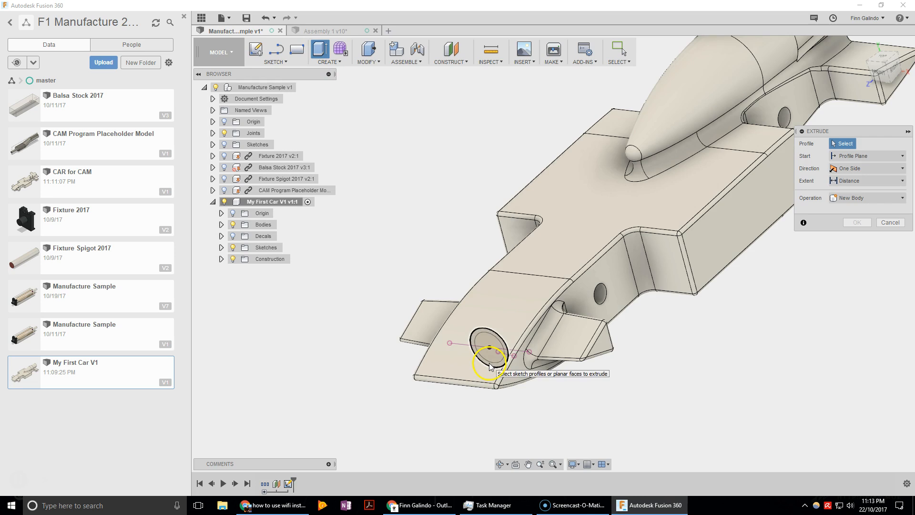
click(490, 360)
drag(491, 350, 361, 436)
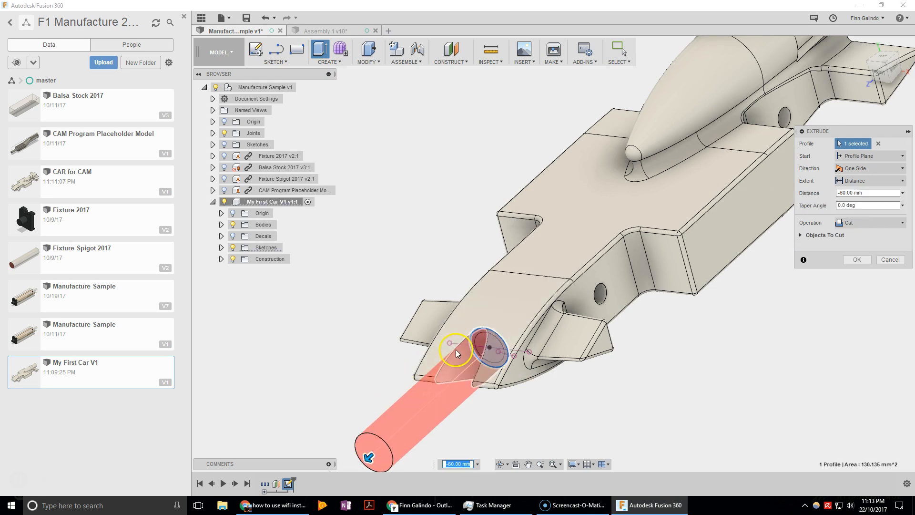
middle_drag(500, 351, 521, 260)
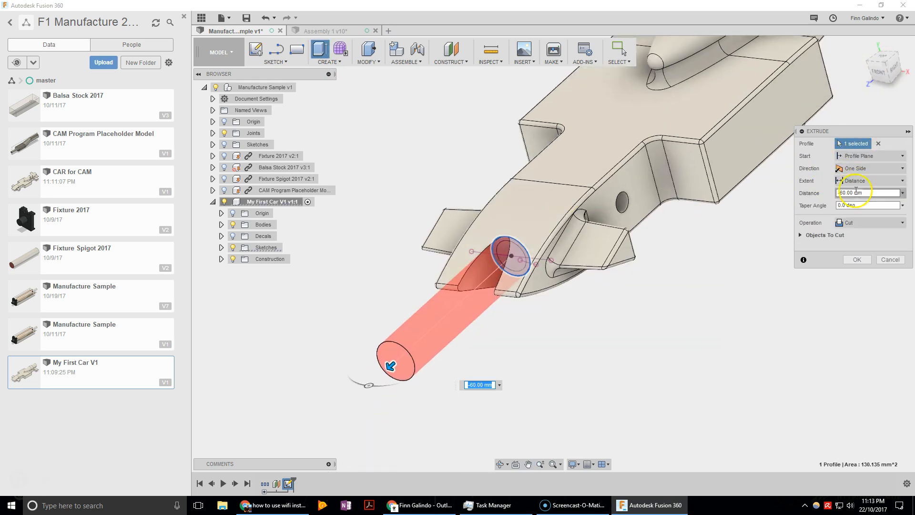
click(851, 223)
click(844, 238)
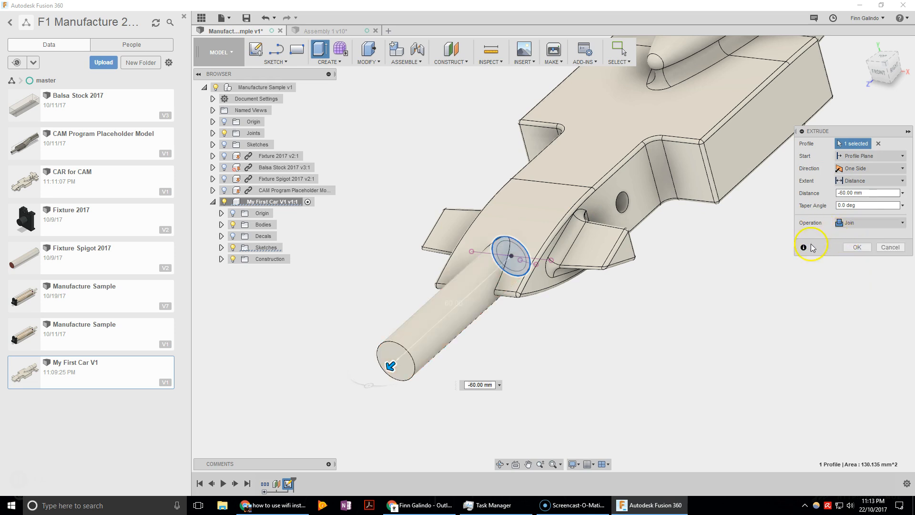
click(854, 247)
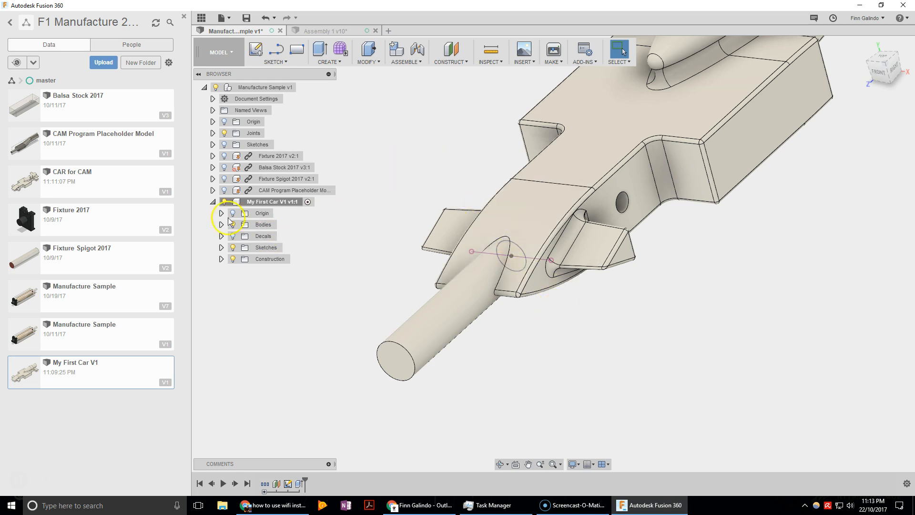
Activate the top-level Manufacture Sample and show the Fixture Spigot 2017, Balsa Stock 2017 and Fixture 2017 components again
click(309, 87)
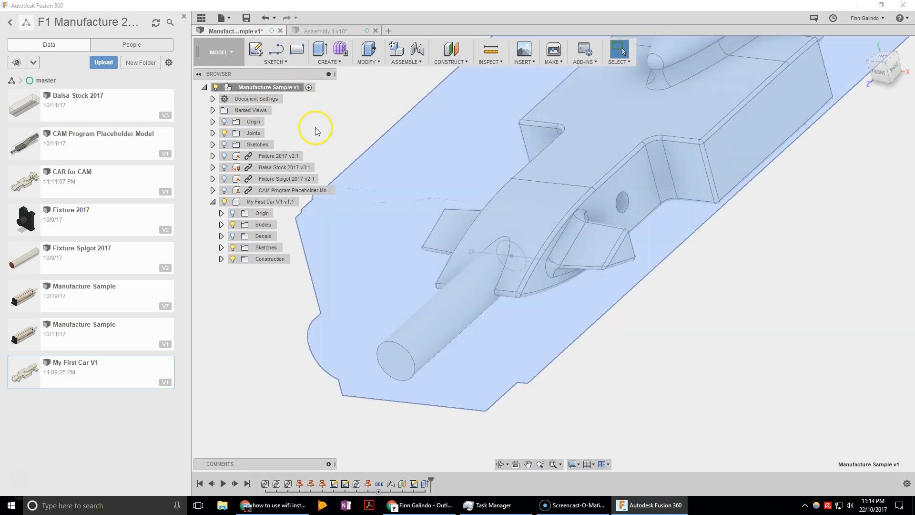
click(224, 202)
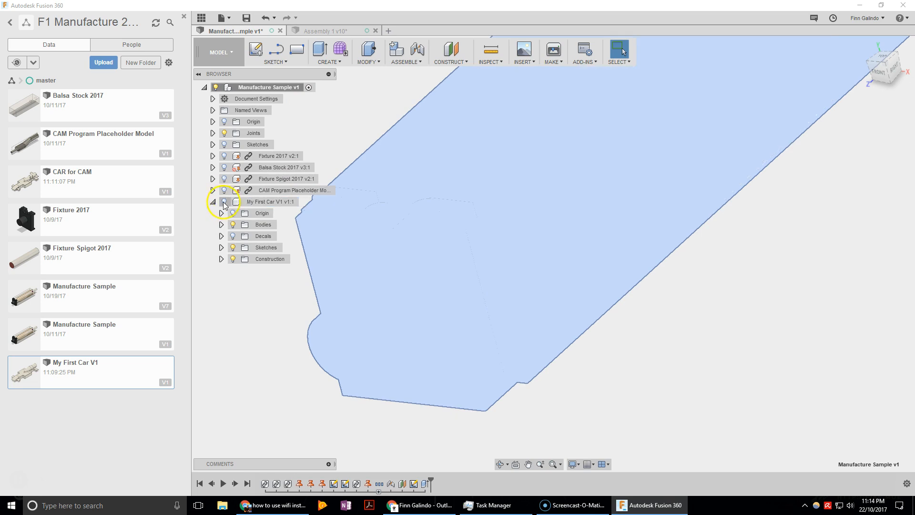
click(224, 202)
click(224, 178)
click(224, 168)
click(224, 156)
click(224, 190)
shift+middle_drag(710, 282, 639, 278)
scroll(500, 164, down, 5)
shift+middle_drag(496, 173, 478, 180)
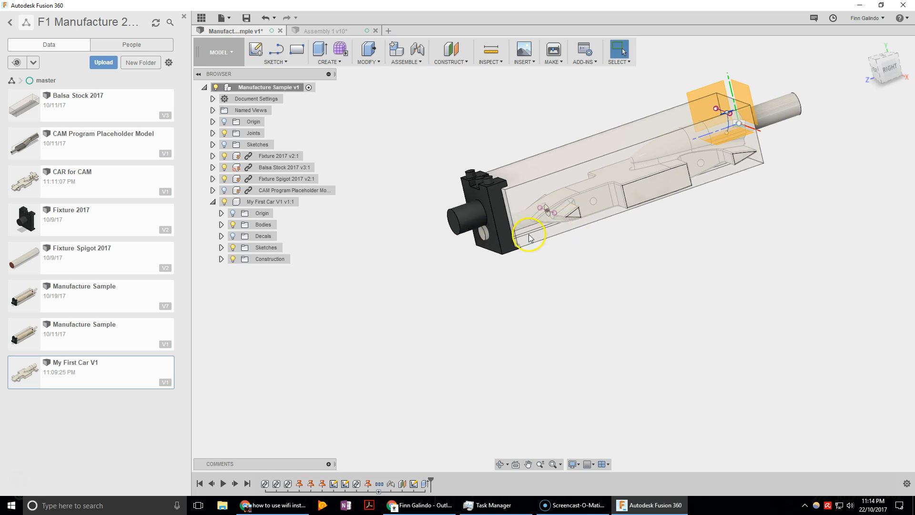
middle_drag(645, 190, 508, 224)
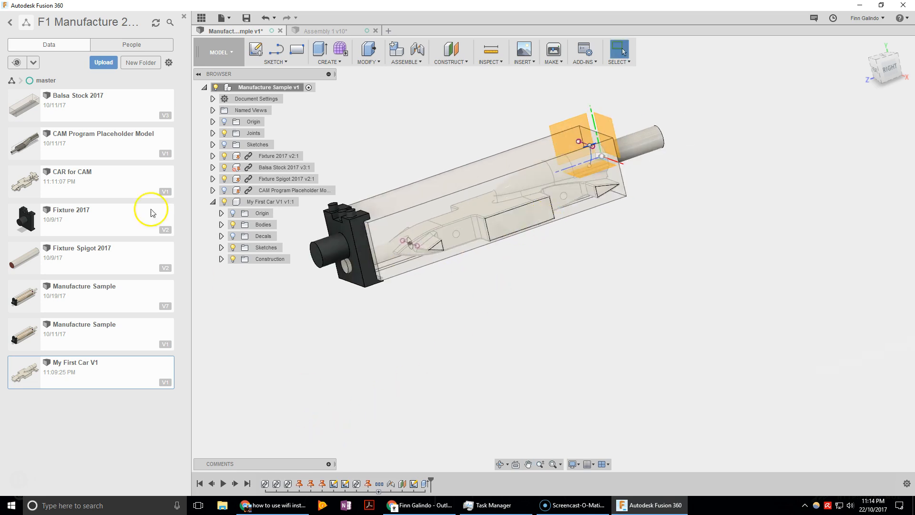